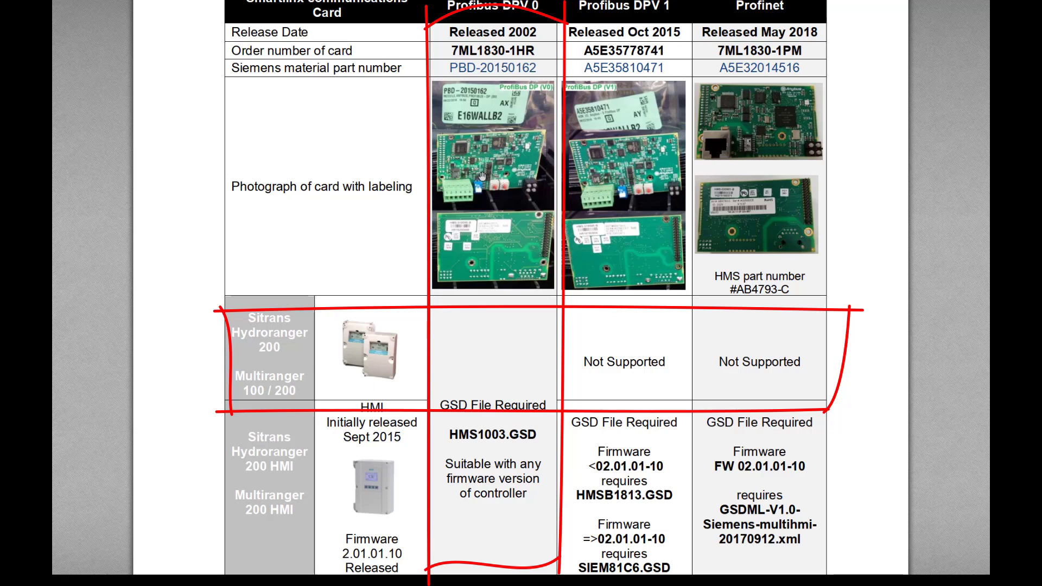
{"action": "key", "text": "e"}
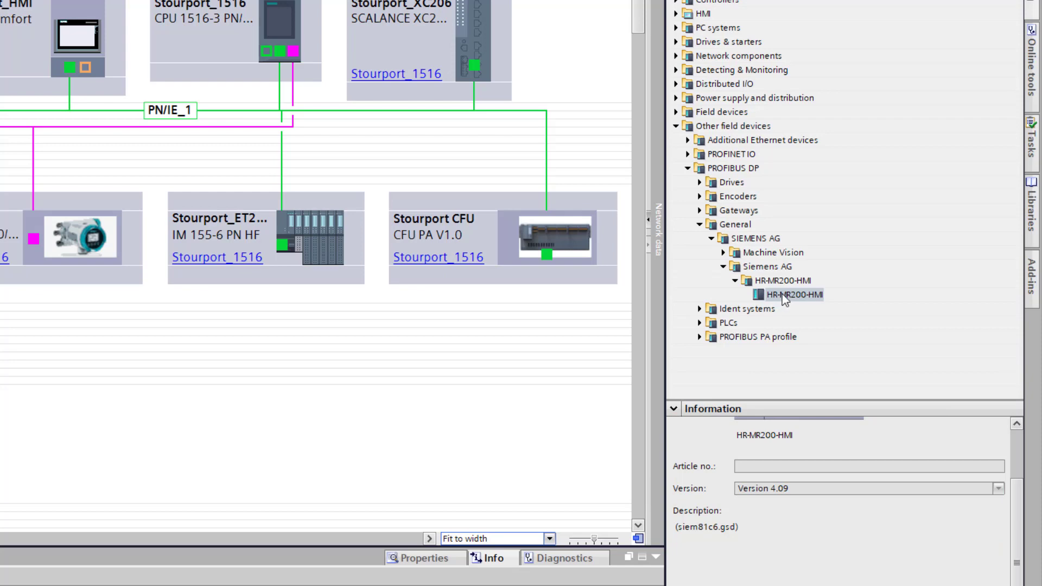
Add the HR-MR200-HMI PROFIBUS slave from the hardware catalog to the network and show its device overview with readable slot names.
{"action": "left_click_drag", "start_coordinate": [782, 294], "coordinate": [331, 425]}
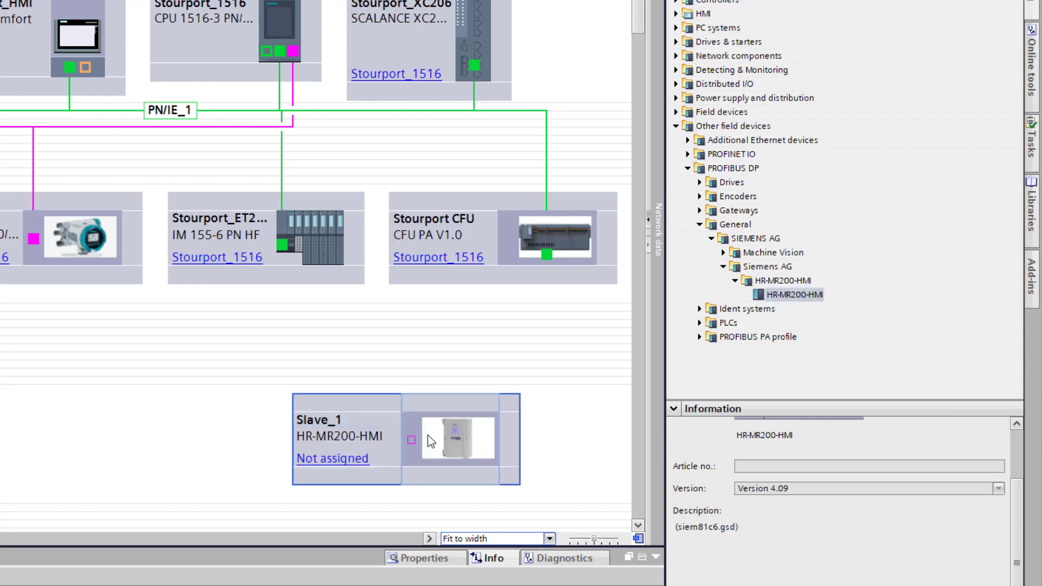
{"action": "double_click", "coordinate": [460, 439]}
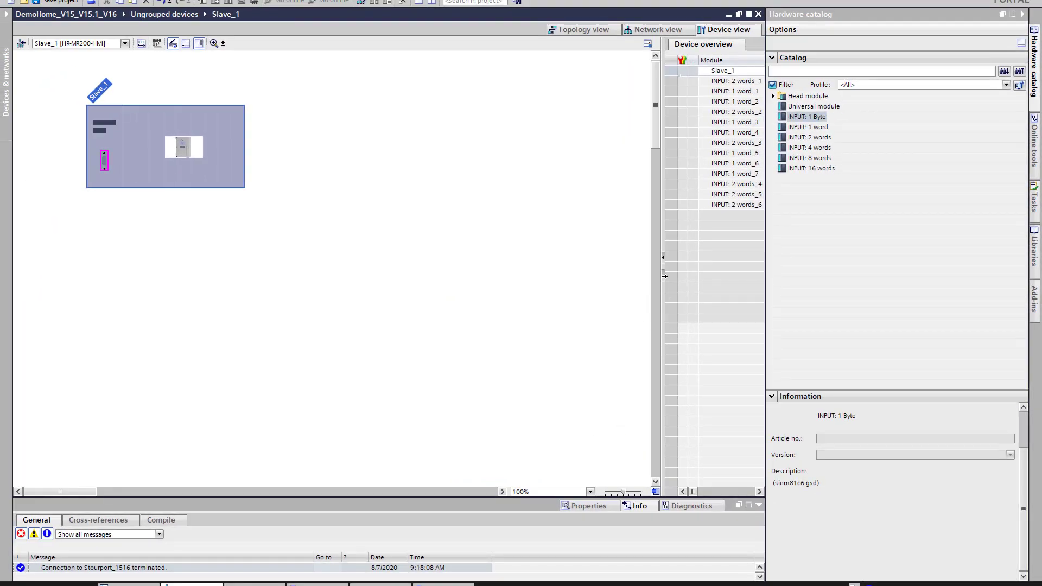
{"action": "left_click", "coordinate": [664, 276]}
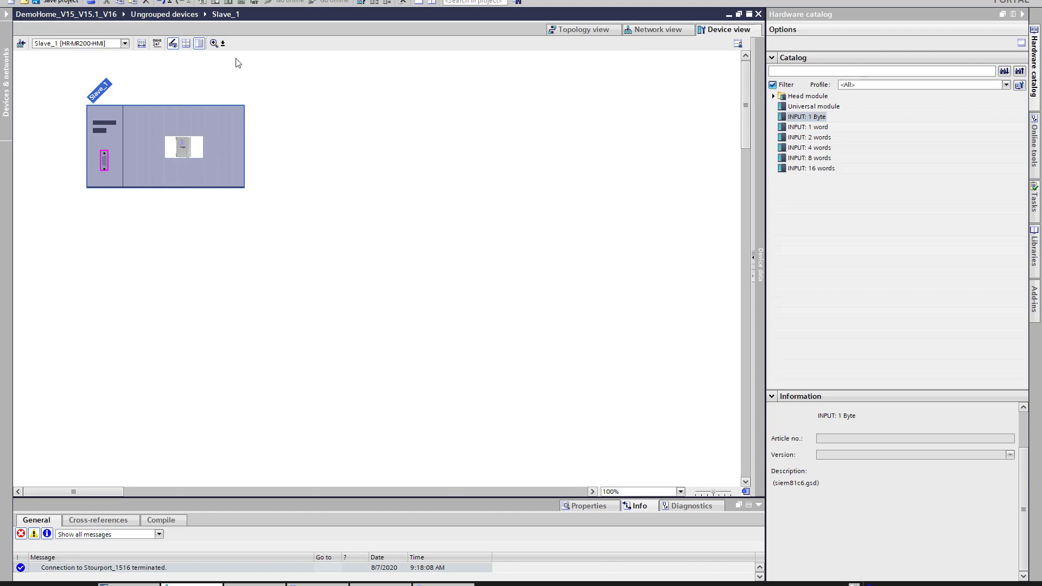
{"action": "left_click", "coordinate": [214, 44]}
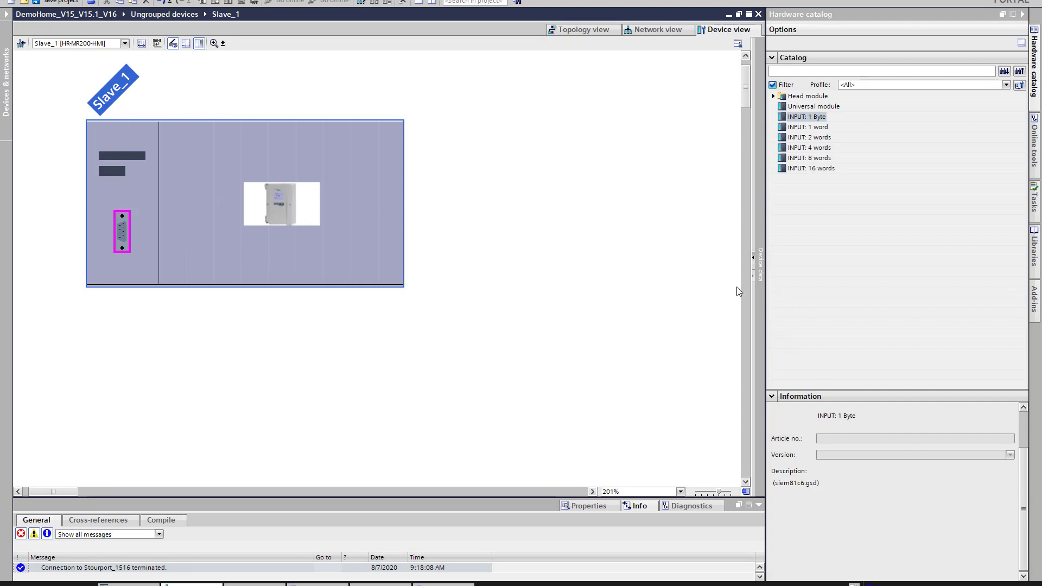
{"action": "left_click", "coordinate": [754, 257]}
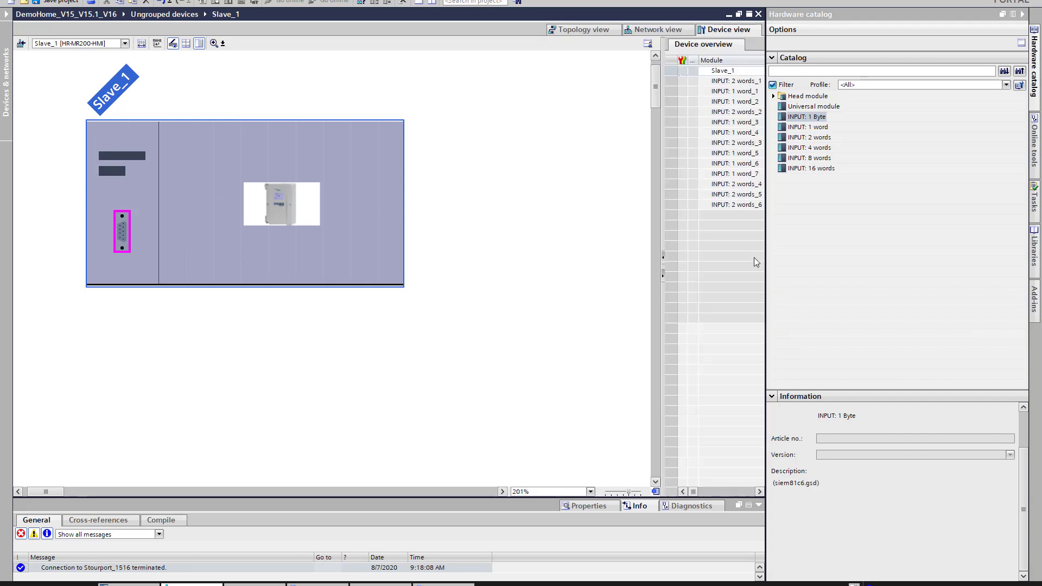
{"action": "left_click_drag", "start_coordinate": [664, 235], "coordinate": [487, 241]}
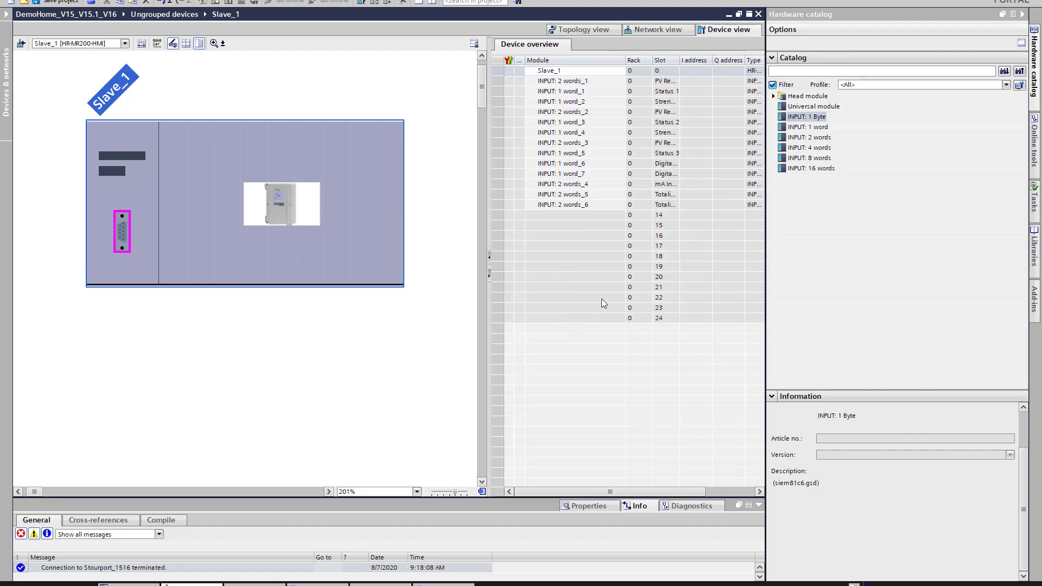
{"action": "left_click_drag", "start_coordinate": [680, 61], "coordinate": [717, 63]}
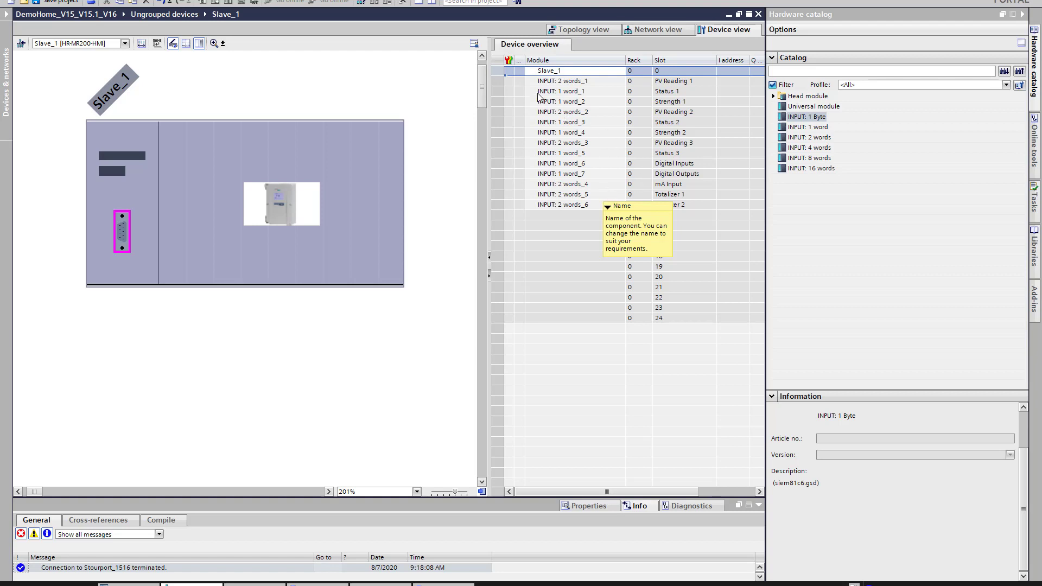
Delete the module in the slave's PV Reading 1 slot and insert an INPUT: 2 words module in its place.
{"action": "left_click", "coordinate": [497, 82]}
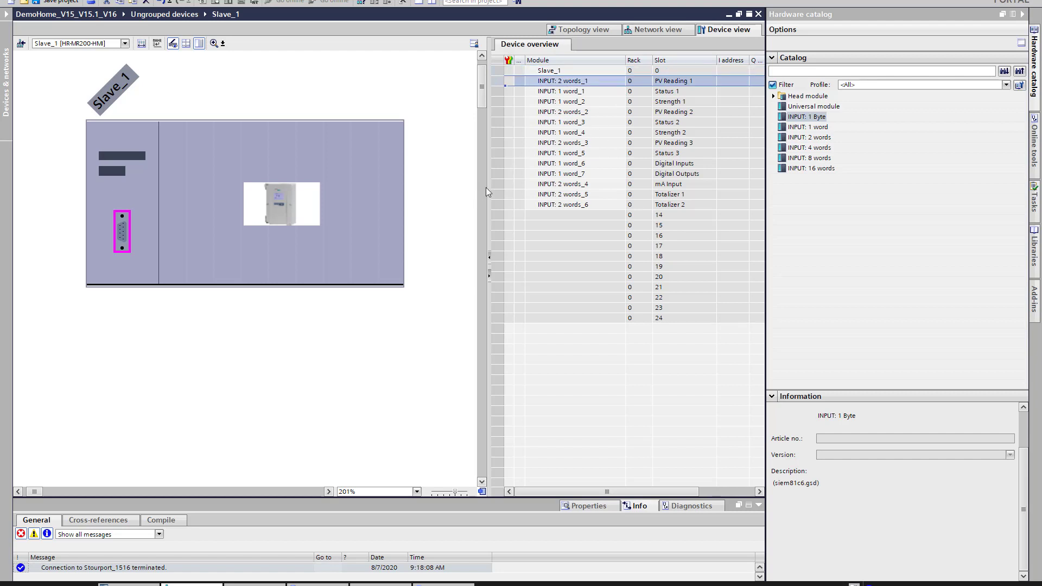
{"action": "left_click_drag", "start_coordinate": [486, 190], "coordinate": [445, 191]}
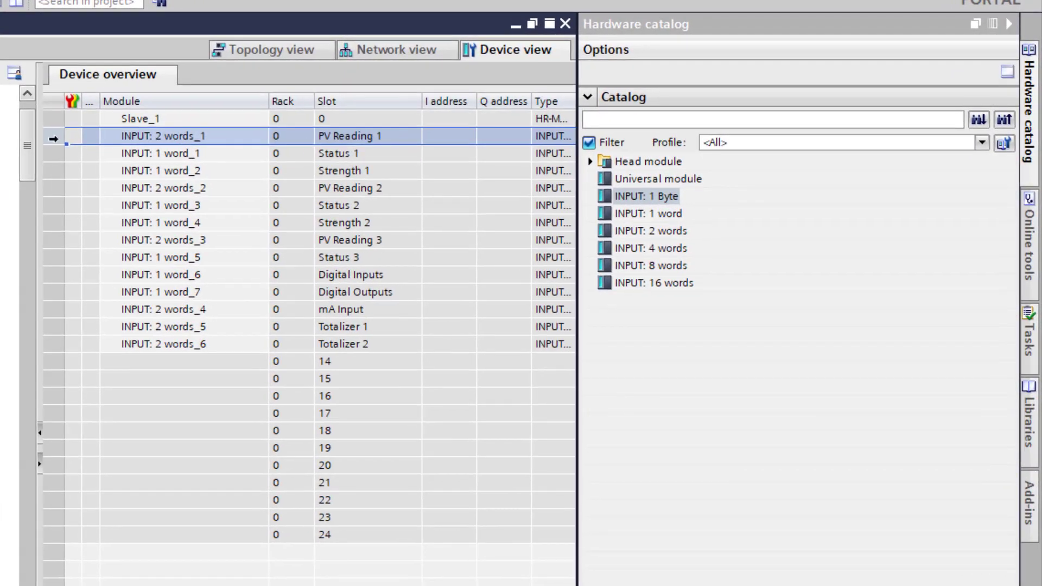
{"action": "key", "text": "Delete"}
{"action": "left_click", "coordinate": [210, 525]}
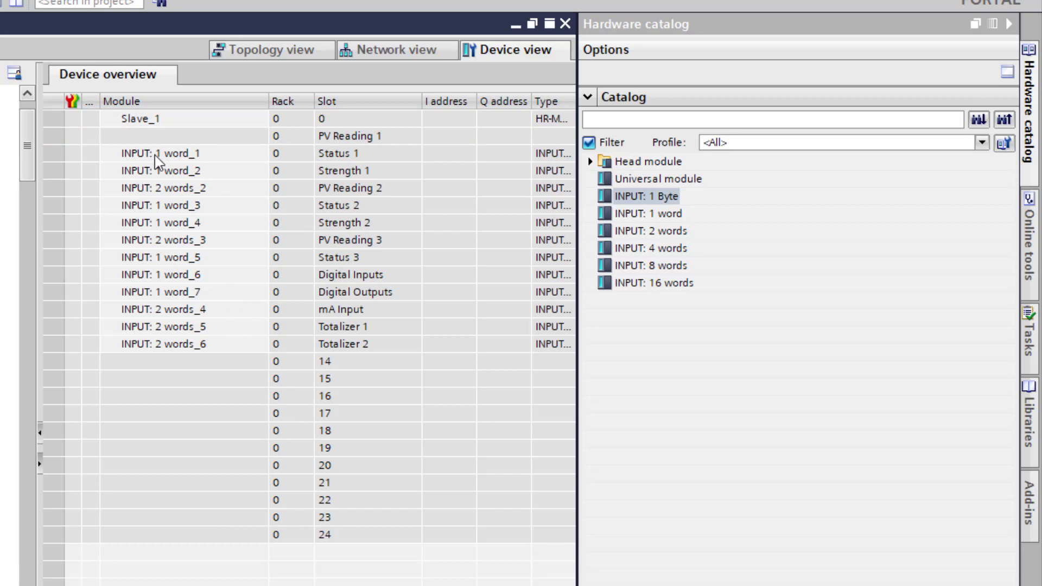
{"action": "mouse_move", "coordinate": [681, 286]}
{"action": "left_mouse_down"}
{"action": "mouse_move", "coordinate": [196, 136]}
{"action": "mouse_move", "coordinate": [646, 268]}
{"action": "mouse_move", "coordinate": [663, 287]}
{"action": "left_mouse_up"}
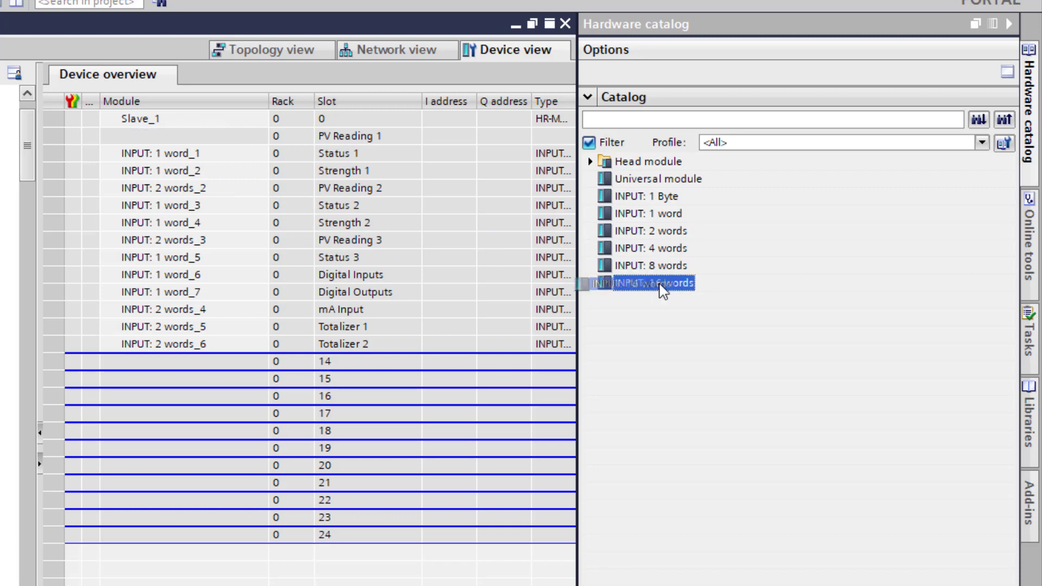
{"action": "left_click_drag", "start_coordinate": [675, 204], "coordinate": [189, 139]}
{"action": "left_click", "coordinate": [665, 223]}
{"action": "left_click", "coordinate": [666, 232]}
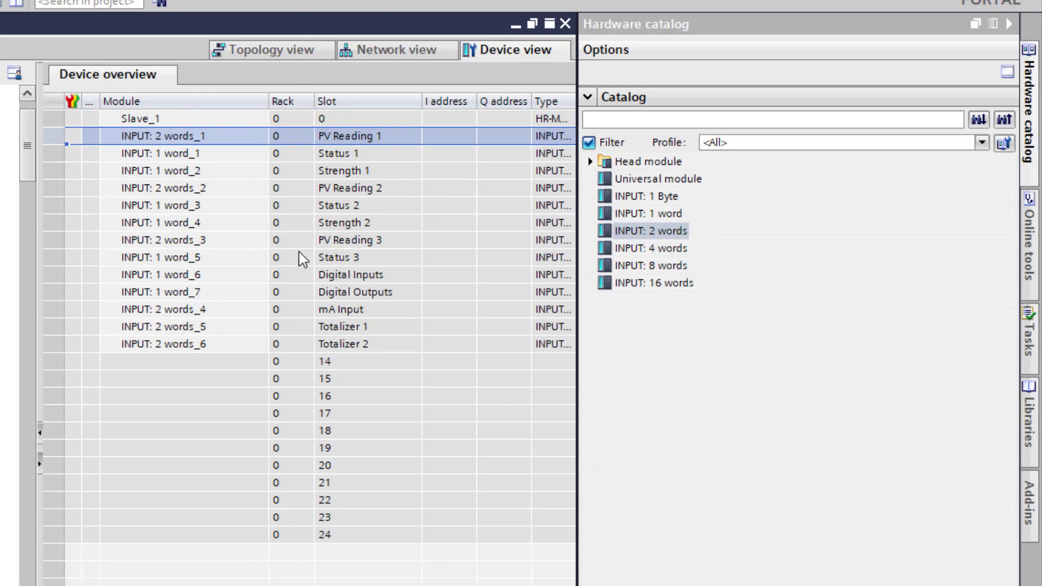
Delete the module in the Status 2 slot and insert an INPUT: 1 word module in its place.
{"action": "left_click", "coordinate": [121, 209]}
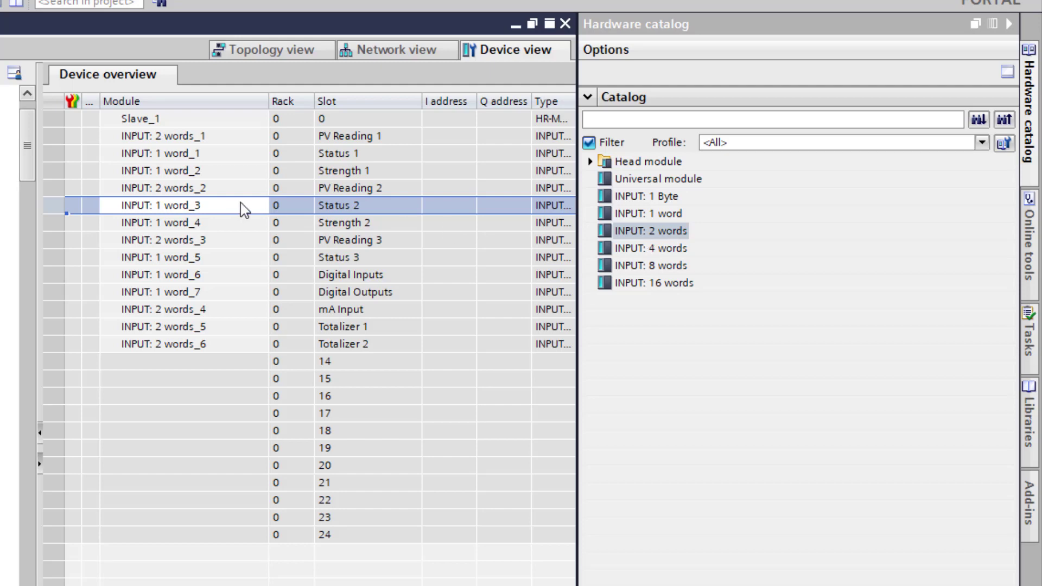
{"action": "key", "text": "Delete"}
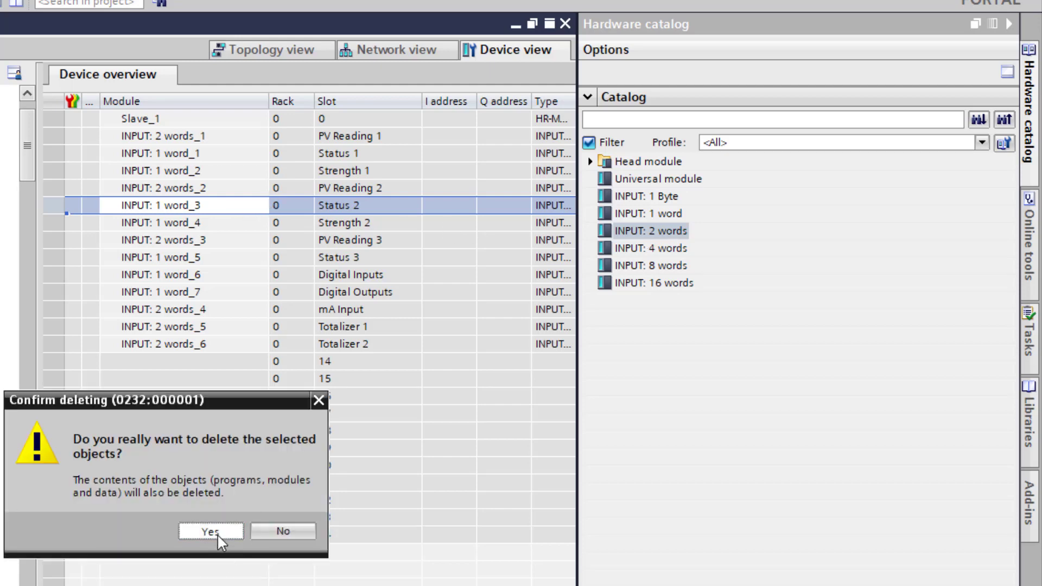
{"action": "left_click", "coordinate": [218, 533]}
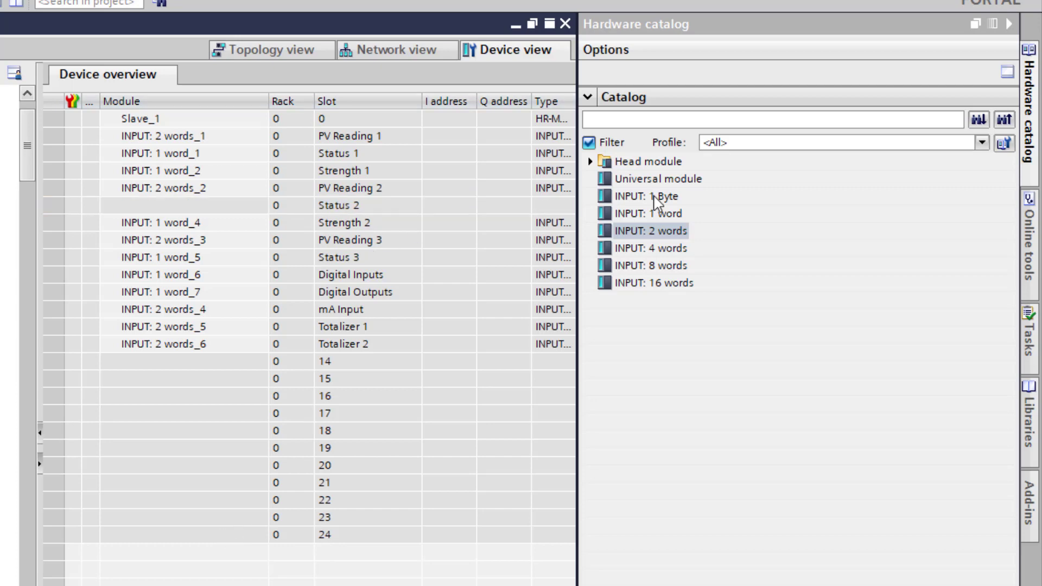
{"action": "left_click_drag", "start_coordinate": [655, 198], "coordinate": [676, 215]}
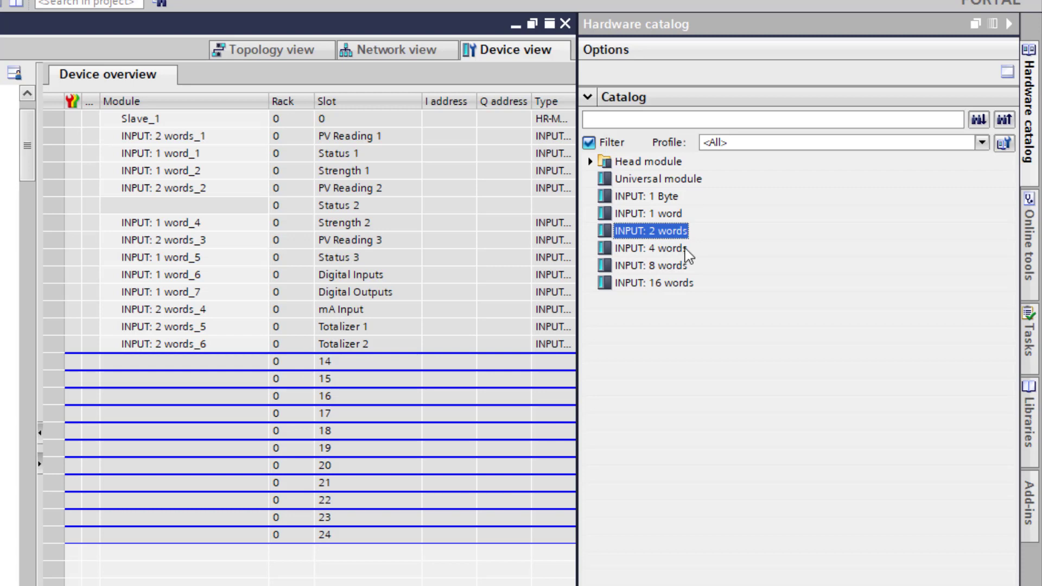
{"action": "left_click_drag", "start_coordinate": [662, 211], "coordinate": [203, 204]}
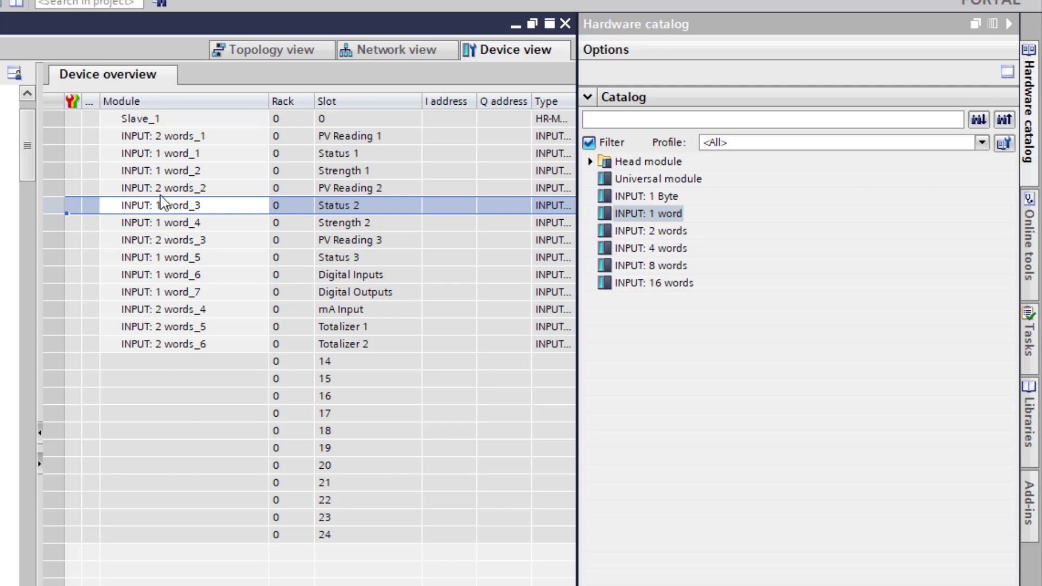
{"action": "left_click", "coordinate": [91, 139]}
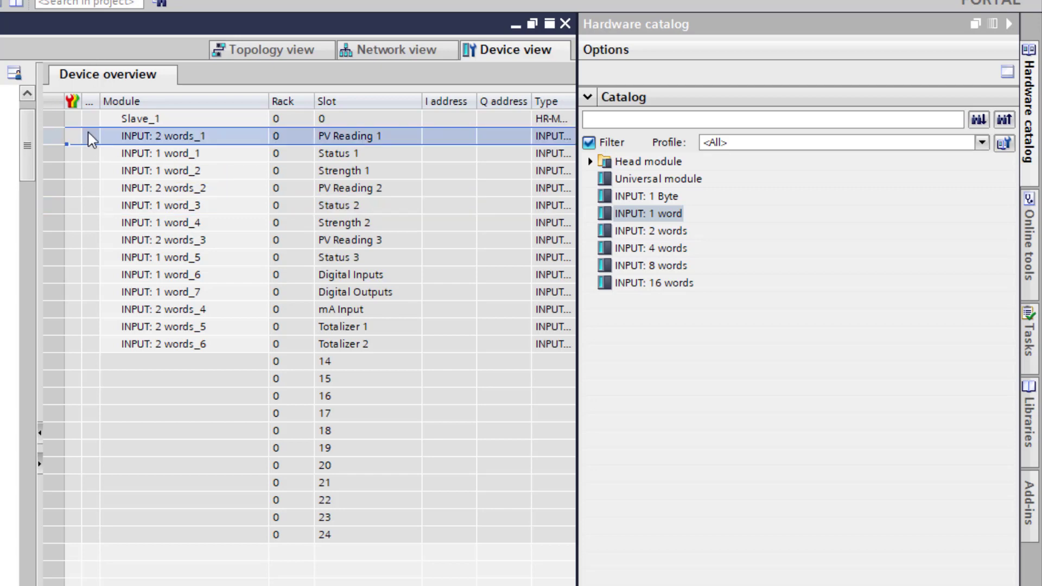
{"action": "key", "text": "F2"}
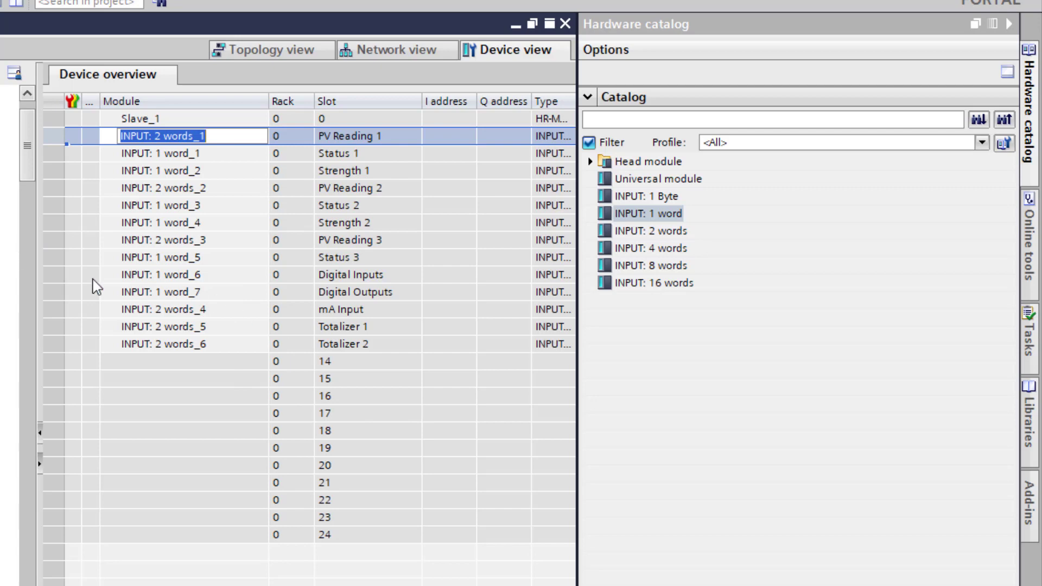
{"action": "key", "text": "Return"}
{"action": "left_click", "coordinate": [212, 279]}
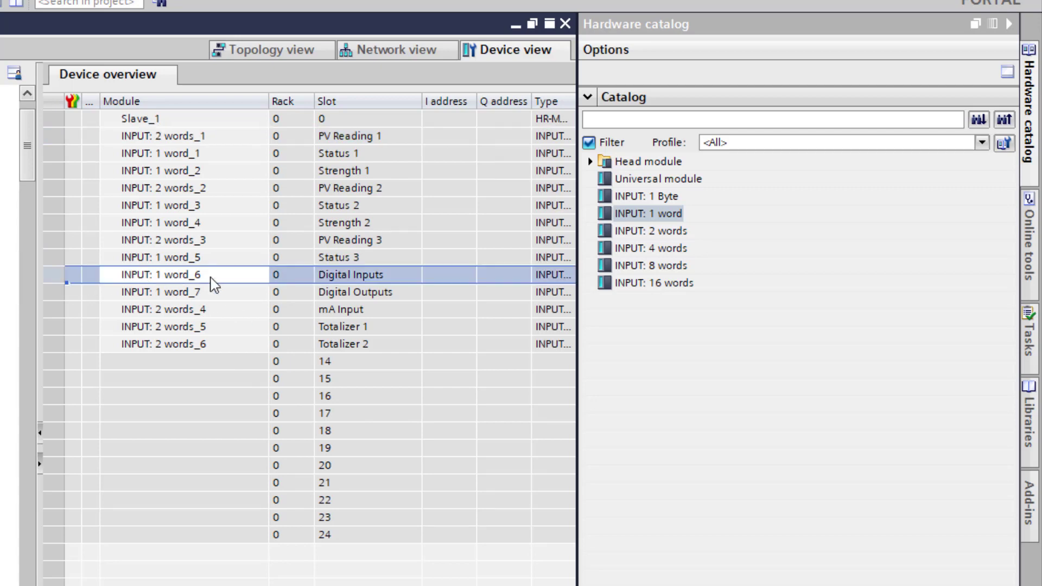
{"action": "double_click", "coordinate": [188, 241]}
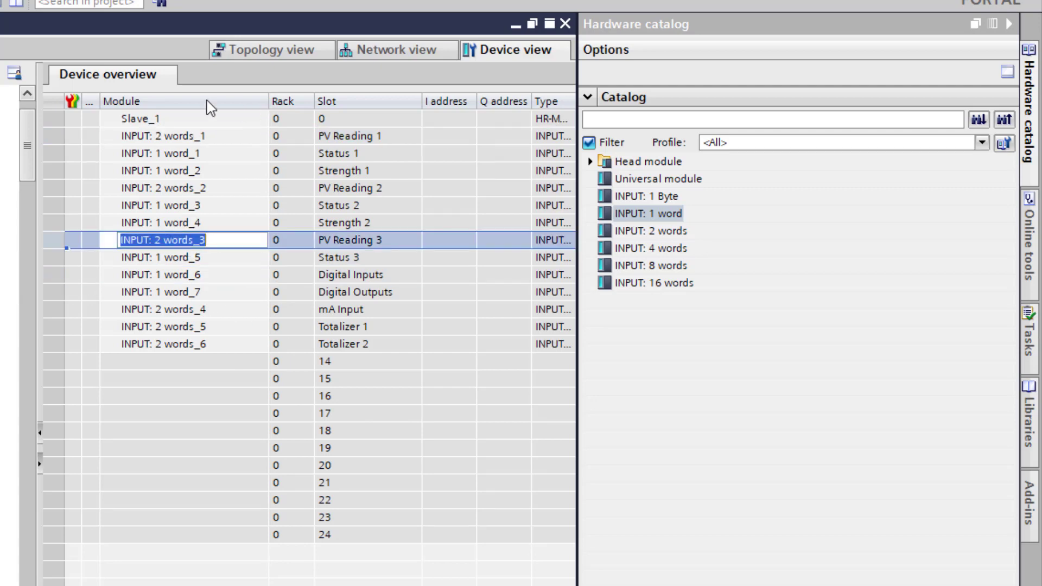
{"action": "key", "text": "Return"}
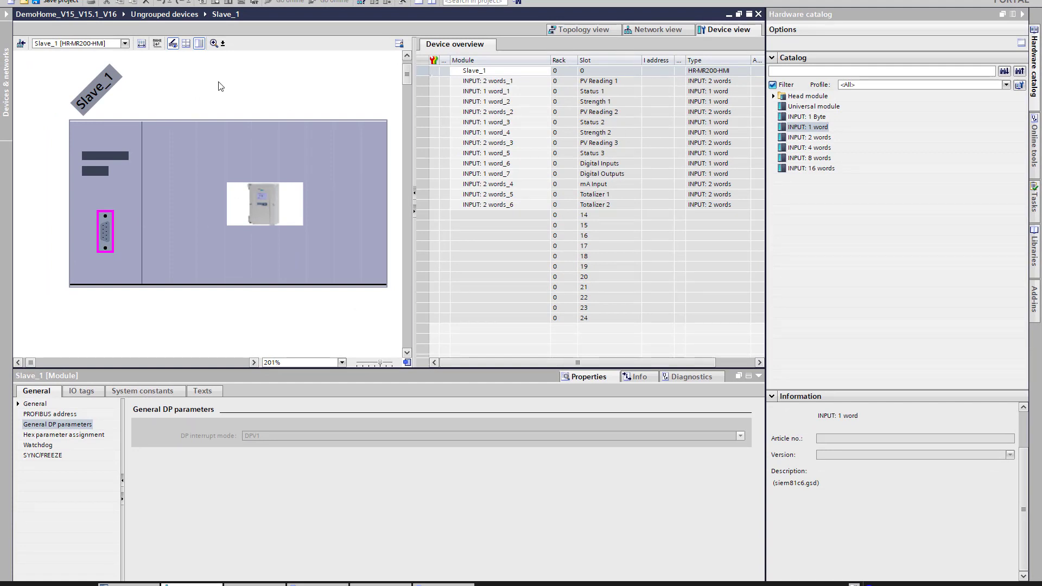
Assign Slave_1 to the DP master Stourport_1516.DP interface_1 in the network view.
{"action": "left_click", "coordinate": [161, 109]}
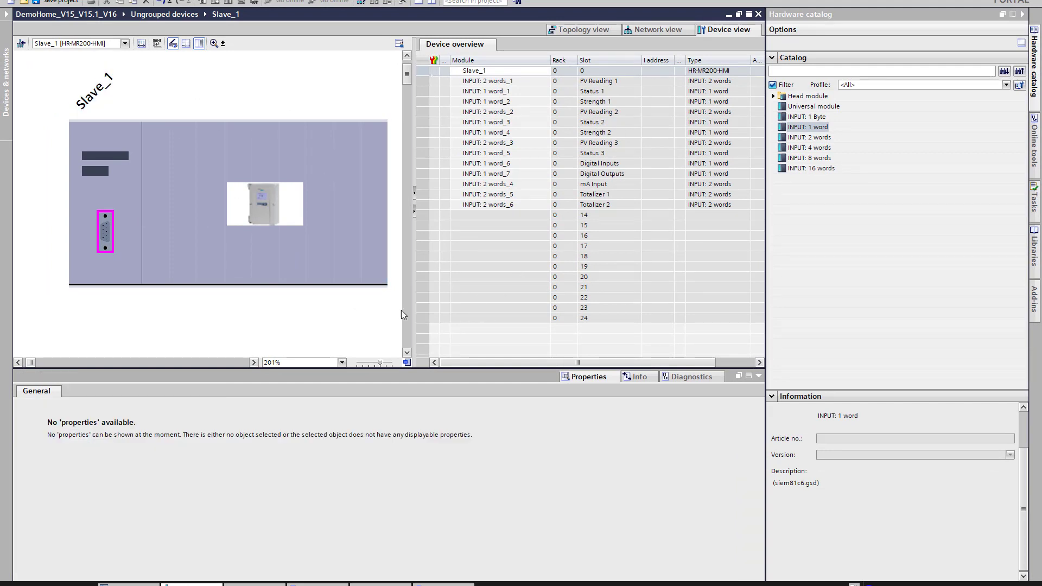
{"action": "left_click", "coordinate": [110, 240]}
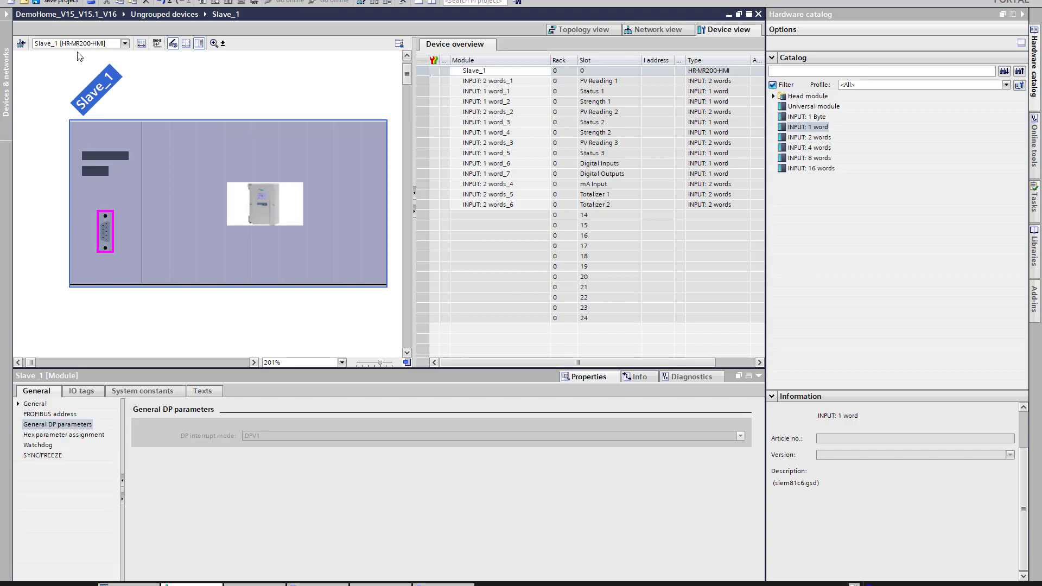
{"action": "left_click", "coordinate": [646, 31]}
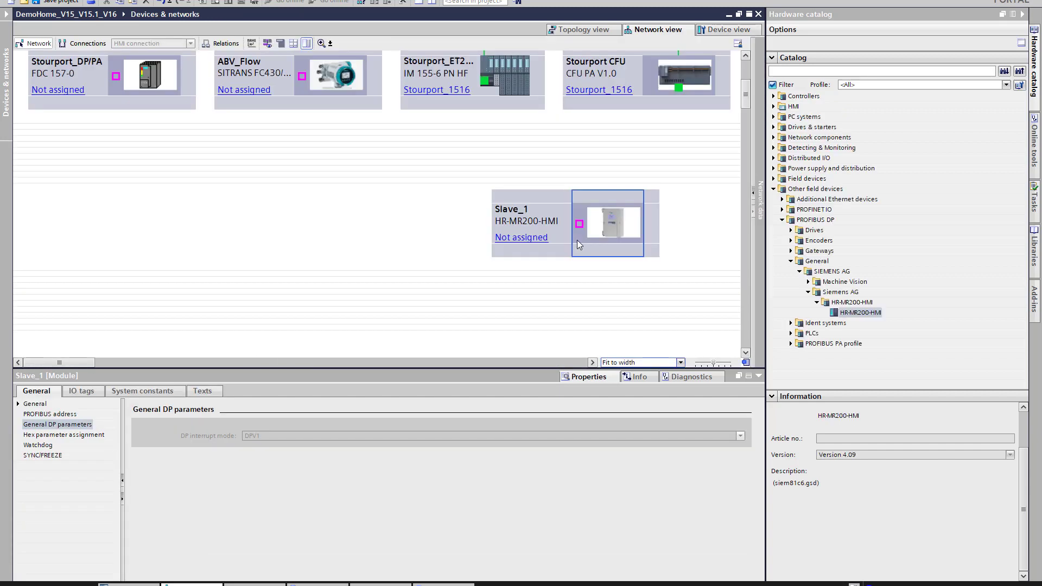
{"action": "left_click", "coordinate": [510, 239]}
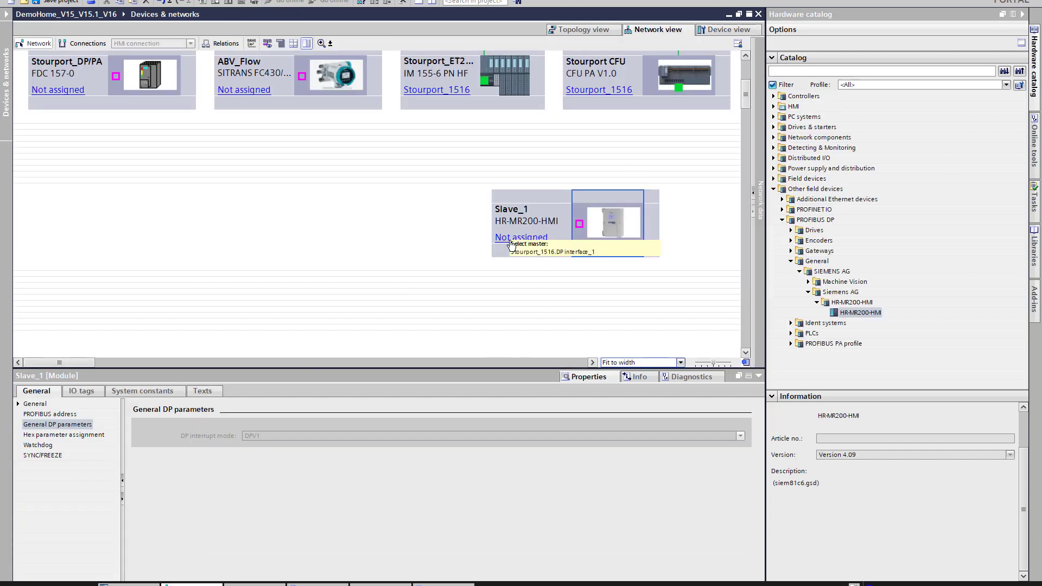
{"action": "left_click", "coordinate": [544, 253]}
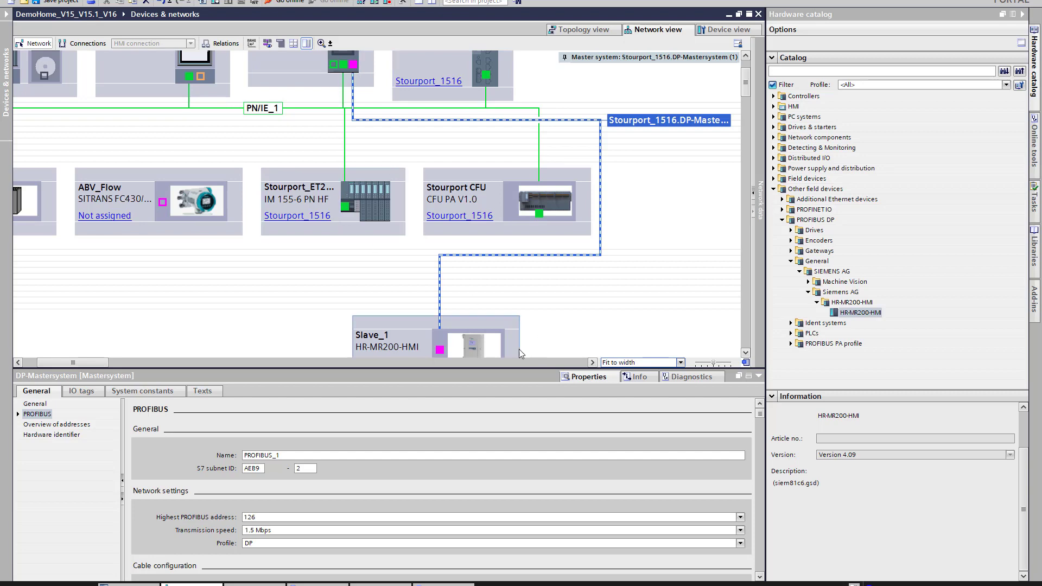
Open the device overview of Slave_1 and examine the input addresses assigned to its modules.
{"action": "scroll", "coordinate": [544, 282], "scroll_direction": "down", "scroll_amount": 3}
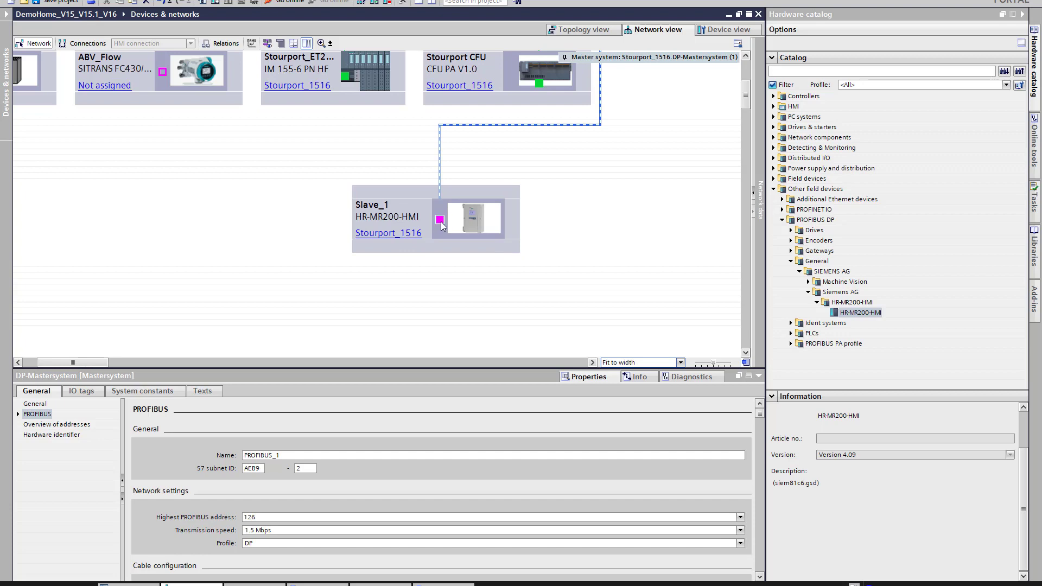
{"action": "double_click", "coordinate": [490, 229]}
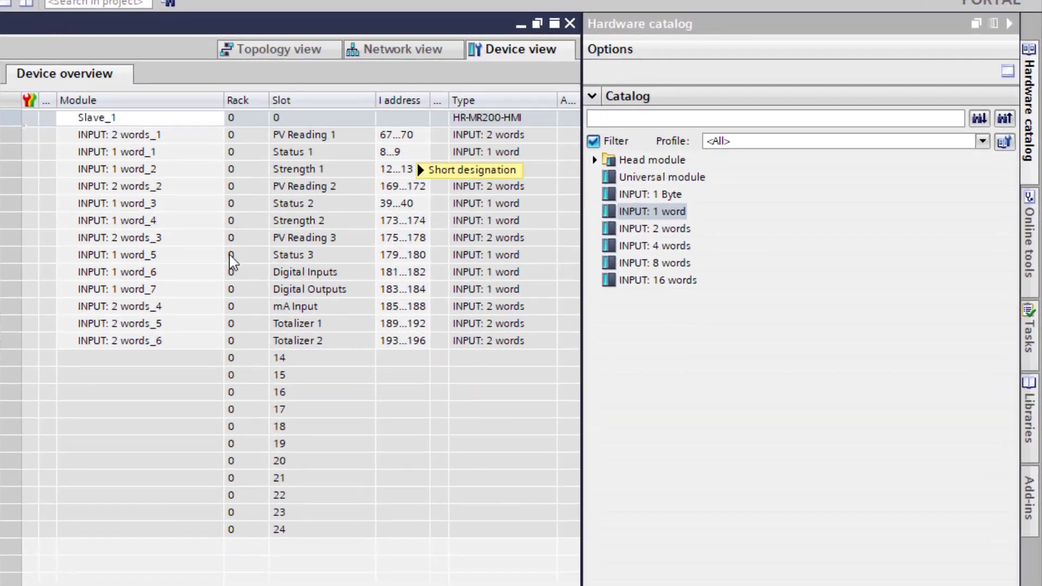
{"action": "left_click", "coordinate": [395, 142]}
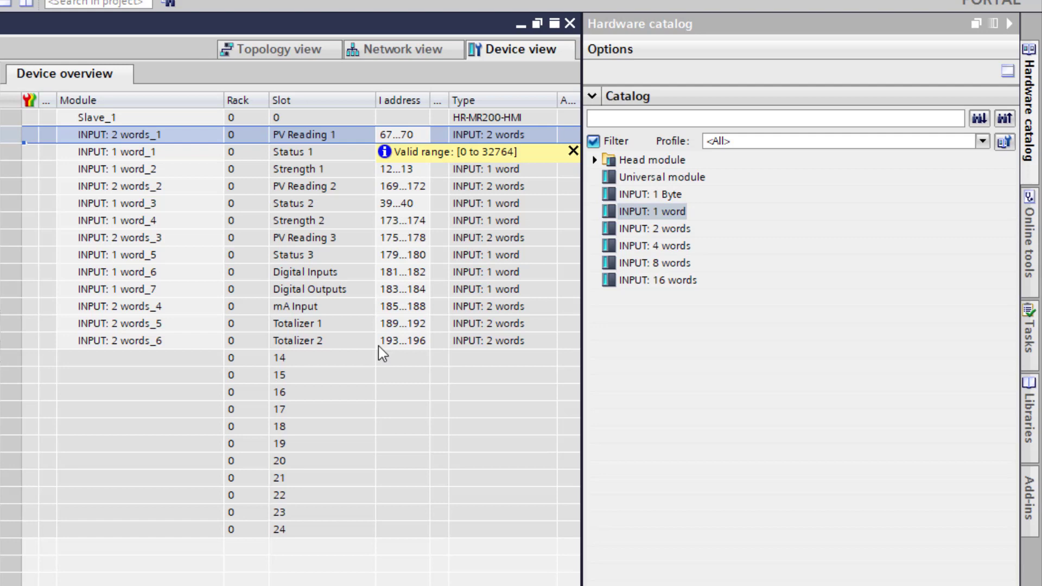
{"action": "key", "text": "Return"}
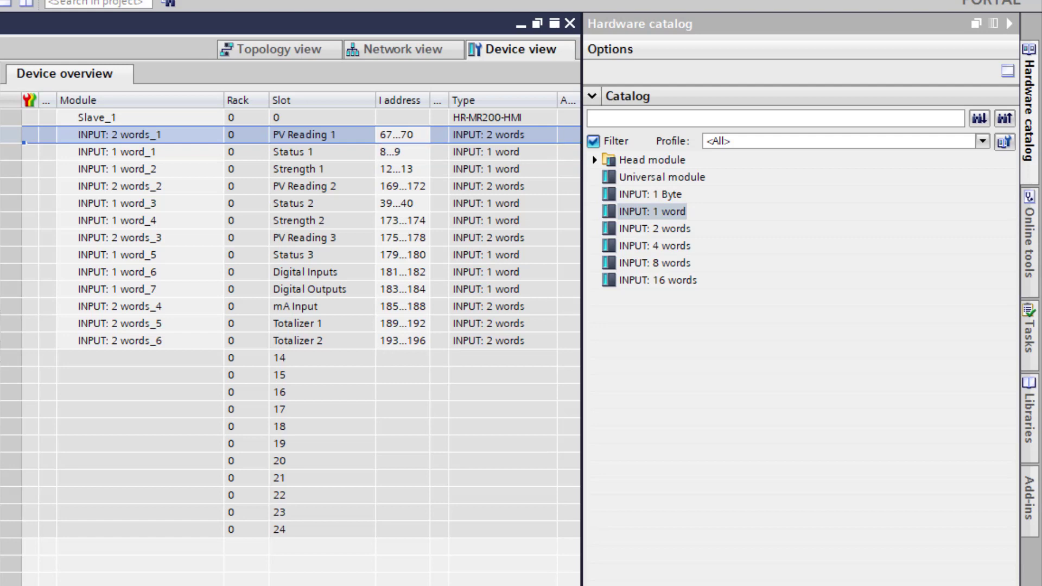